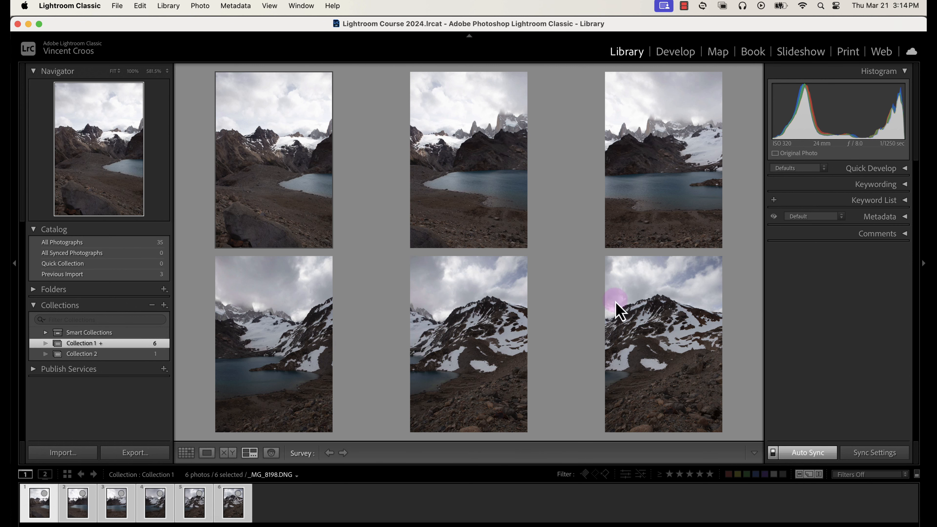
Switch to the Develop module and select all six Collection 1 photos with Auto Sync on
{"action": "left_click", "coordinate": [678, 51]}
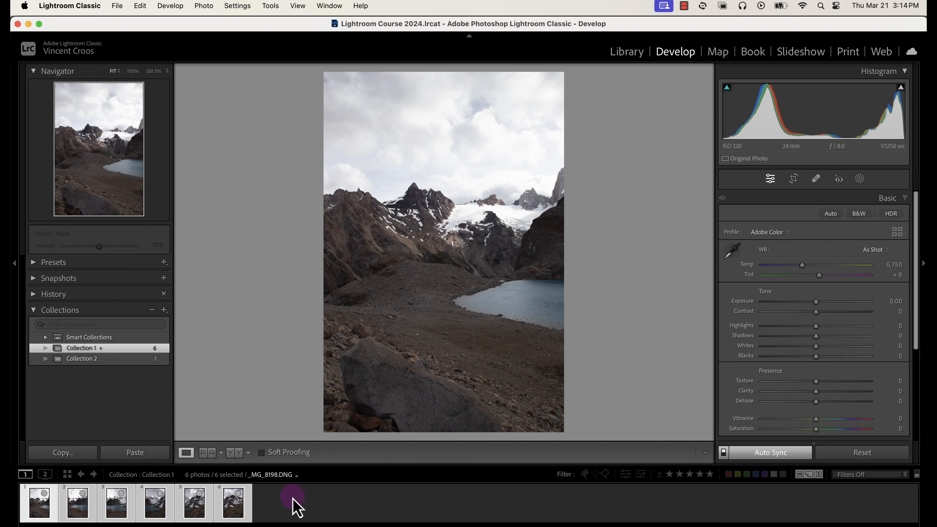
{"action": "left_click", "coordinate": [297, 506]}
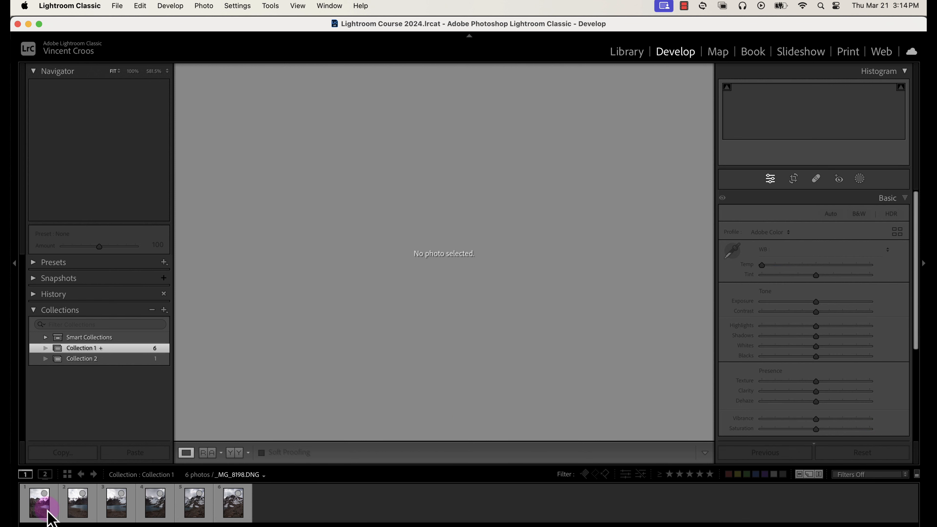
{"action": "left_click", "coordinate": [42, 507]}
{"action": "left_click", "coordinate": [236, 504], "text": "shift"}
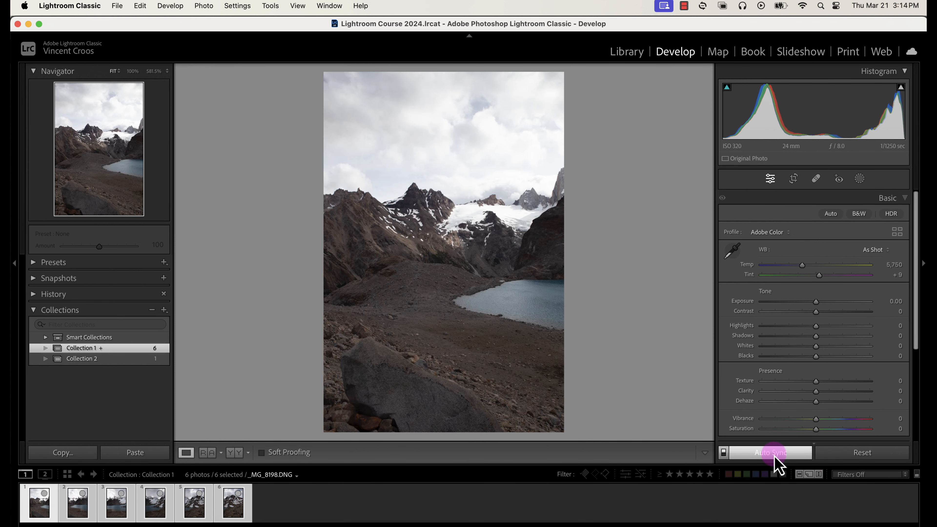
{"action": "left_click", "coordinate": [774, 457]}
Enable profile corrections and chromatic aberration removal for the six photos, using the TAMRON SP 24-70mm F/2.8 Di VC USD A007E lens profile
{"action": "left_click_drag", "start_coordinate": [915, 320], "coordinate": [915, 424]}
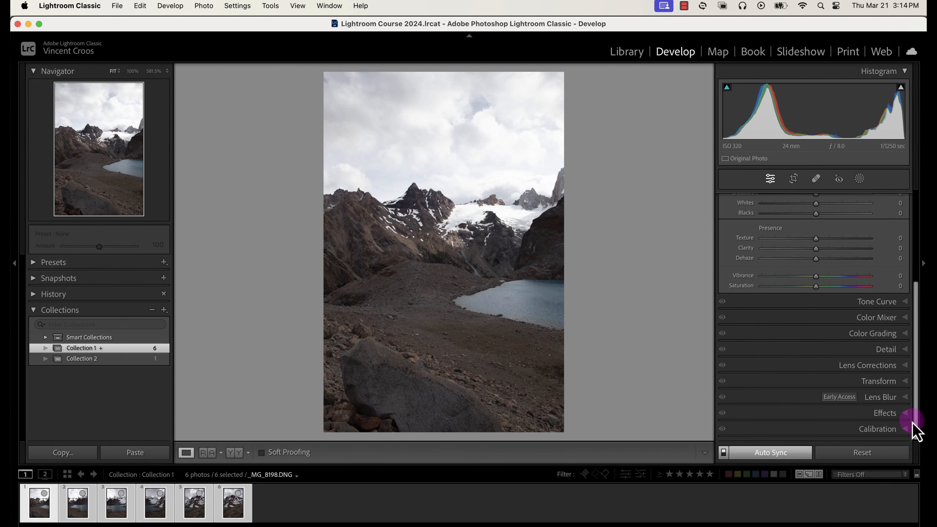
{"action": "left_click", "coordinate": [905, 367]}
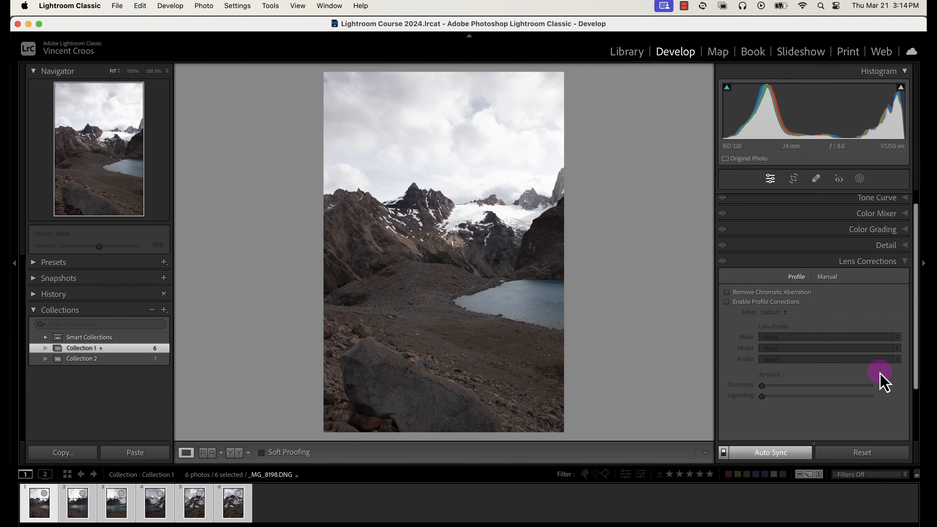
{"action": "left_click", "coordinate": [726, 302]}
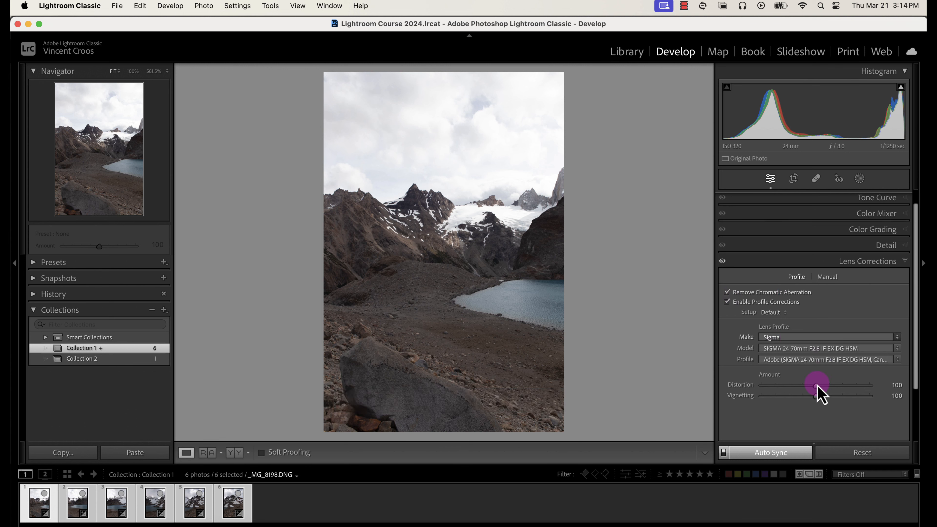
{"action": "left_click", "coordinate": [822, 406]}
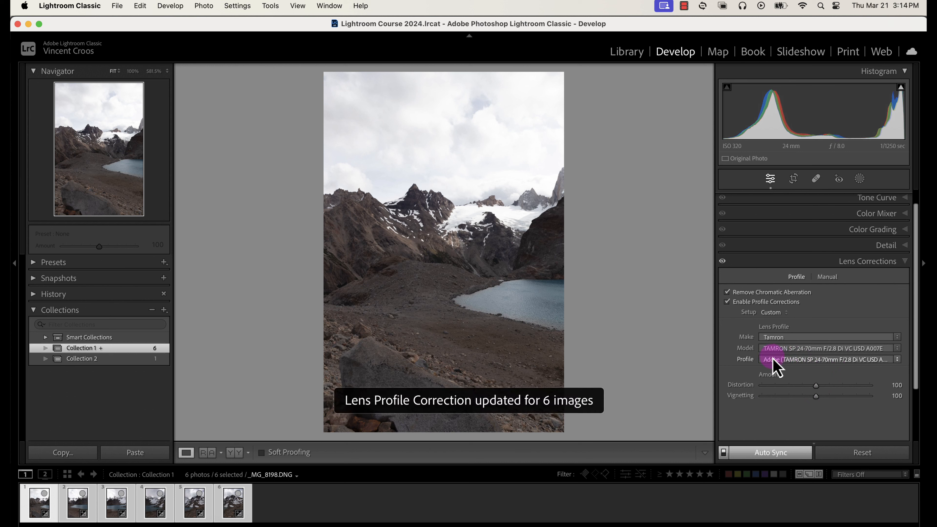
{"action": "left_click", "coordinate": [722, 261]}
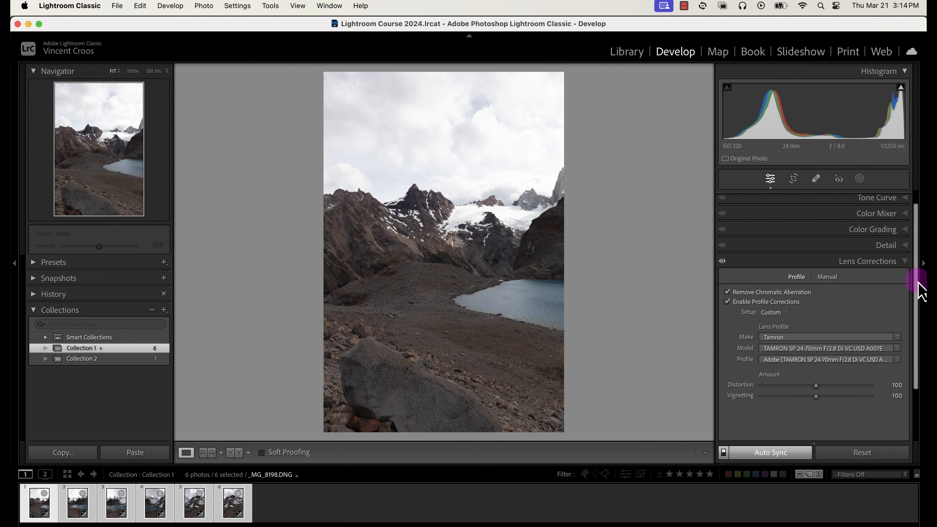
Start a Panorama photo merge of the six selected photos
{"action": "left_click_drag", "start_coordinate": [915, 290], "coordinate": [915, 249]}
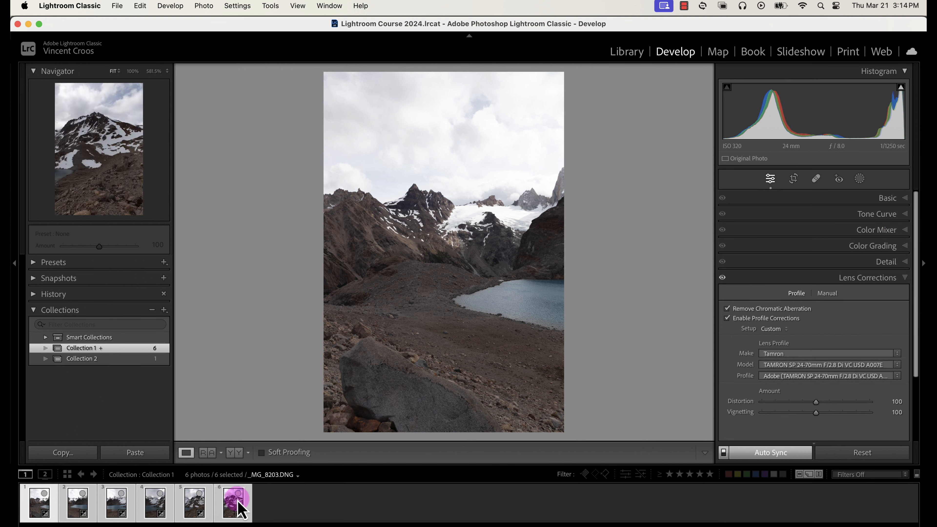
{"action": "right_click", "coordinate": [187, 501]}
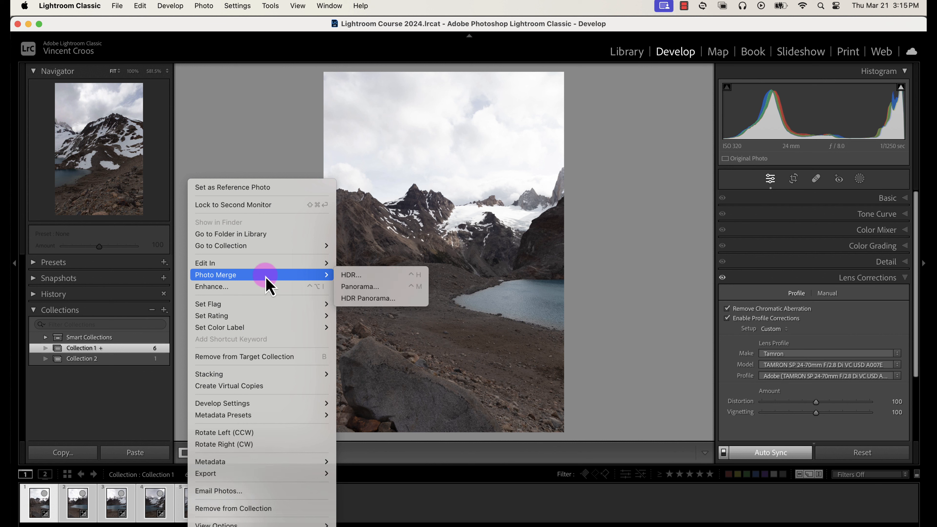
{"action": "left_click", "coordinate": [205, 7]}
{"action": "left_click", "coordinate": [205, 7]}
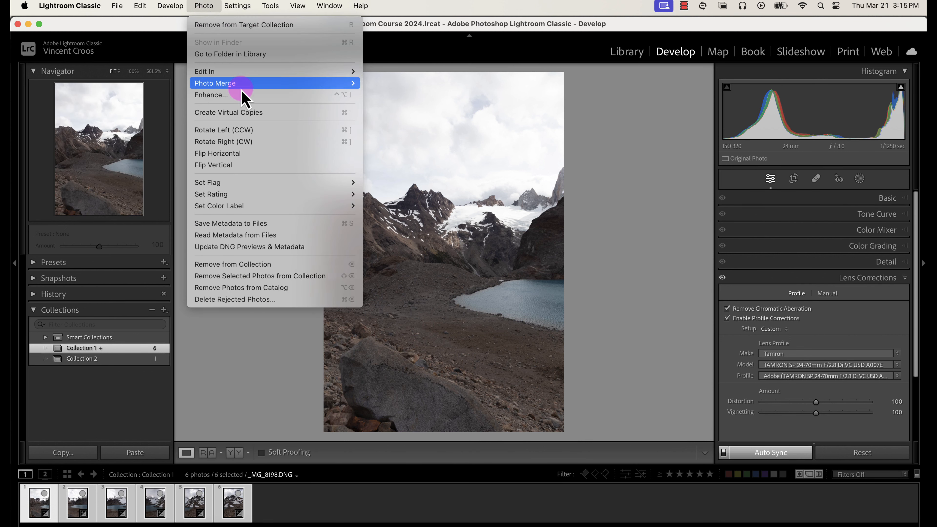
{"action": "mouse_move", "coordinate": [239, 84]}
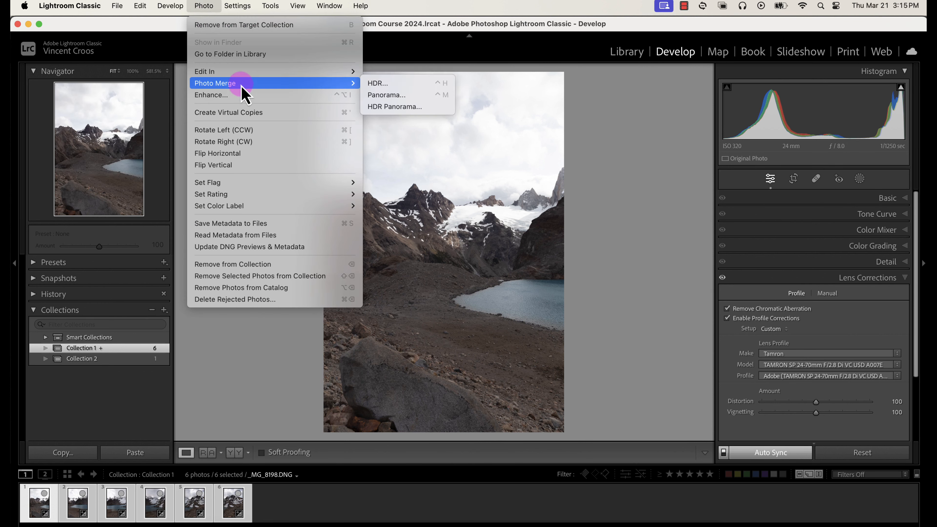
{"action": "left_click", "coordinate": [410, 99]}
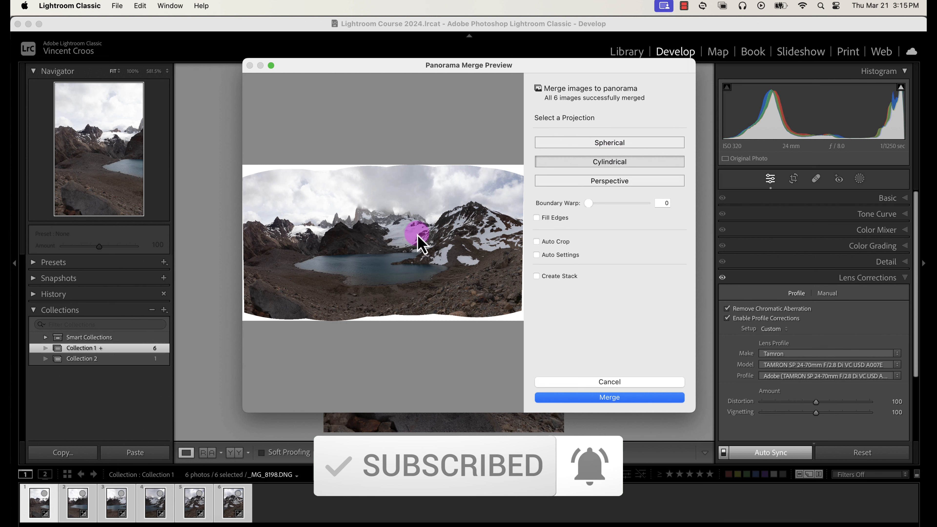
Compare the Spherical, Cylindrical and Perspective projections in the merge preview and choose Spherical
{"action": "left_click", "coordinate": [610, 142]}
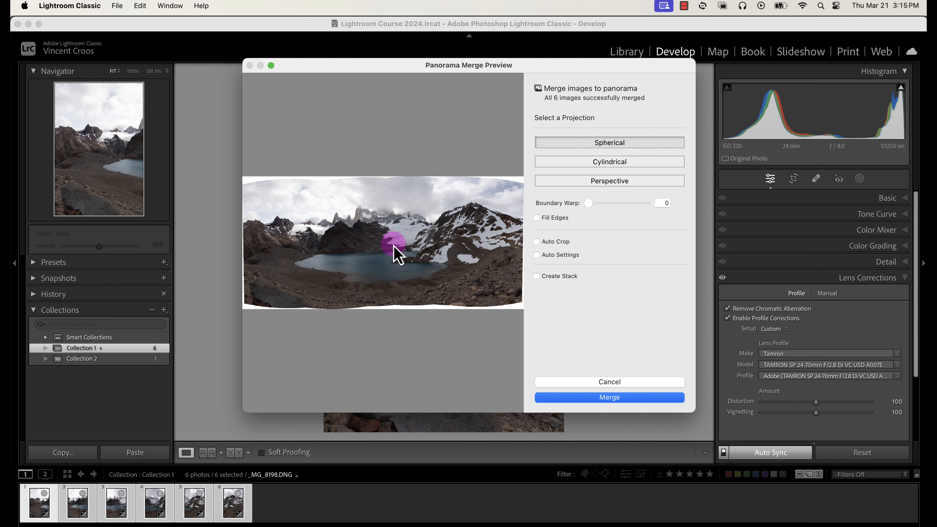
{"action": "left_click", "coordinate": [603, 165]}
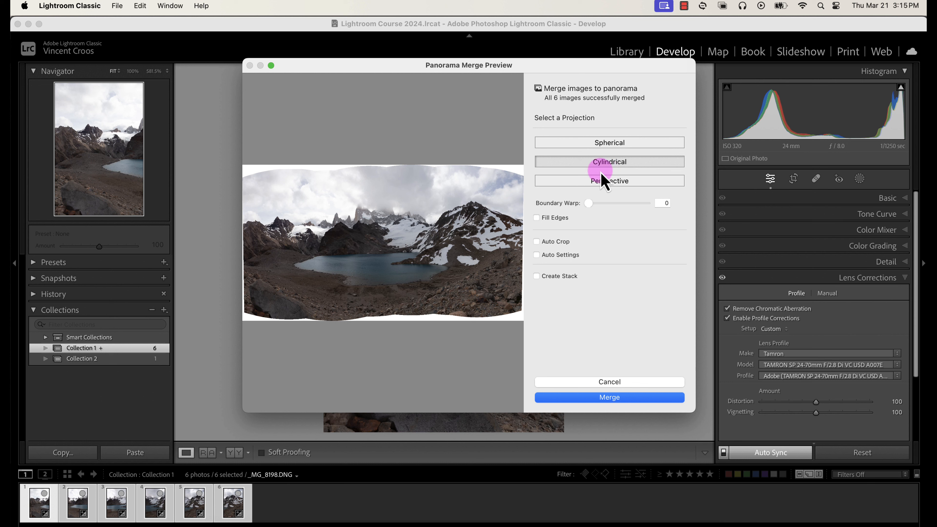
{"action": "left_click", "coordinate": [597, 182]}
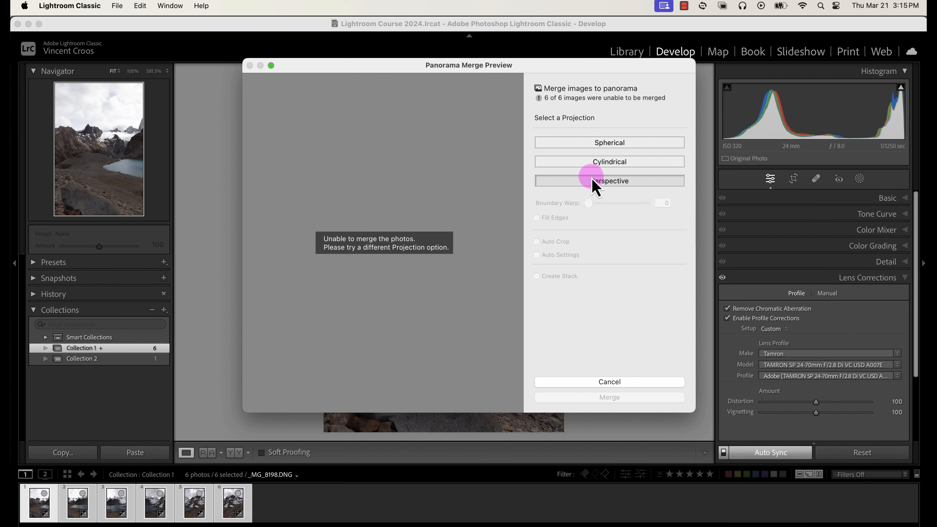
{"action": "left_click", "coordinate": [596, 161]}
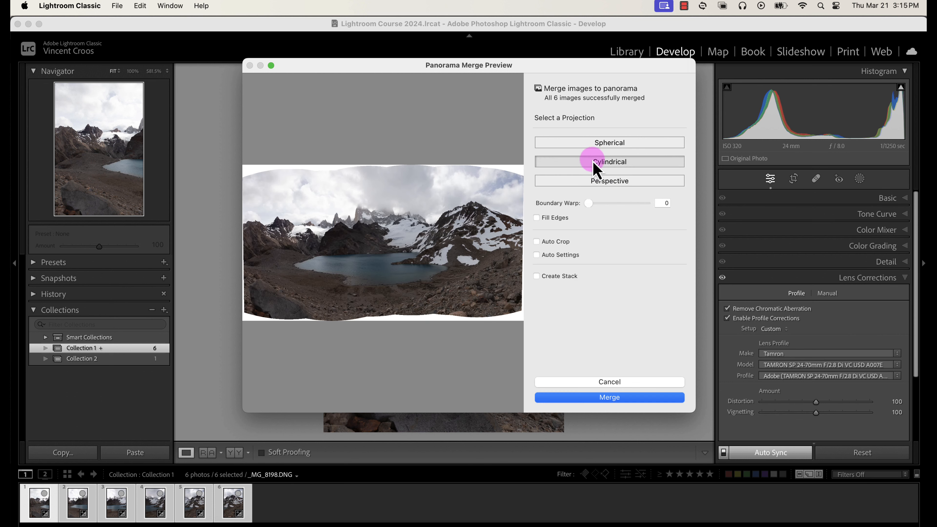
{"action": "left_click", "coordinate": [593, 143]}
{"action": "left_click", "coordinate": [596, 161]}
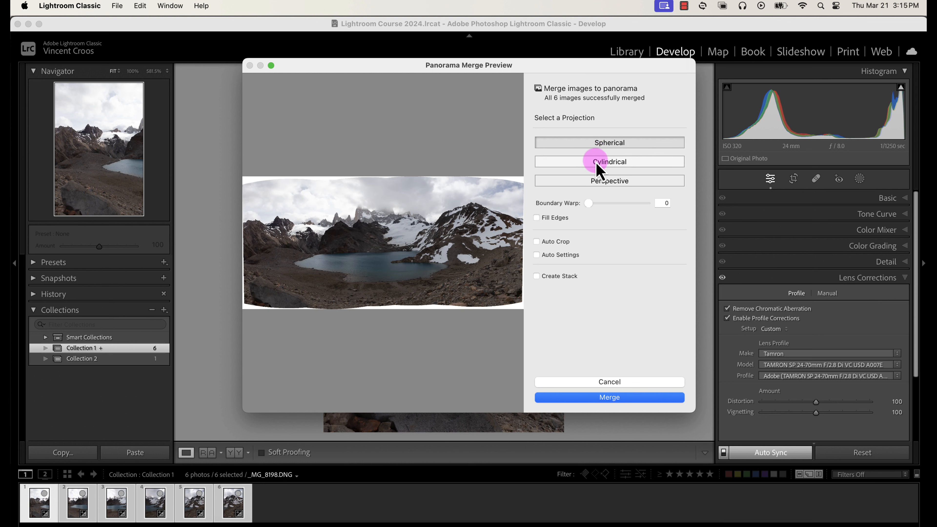
{"action": "left_click", "coordinate": [596, 145]}
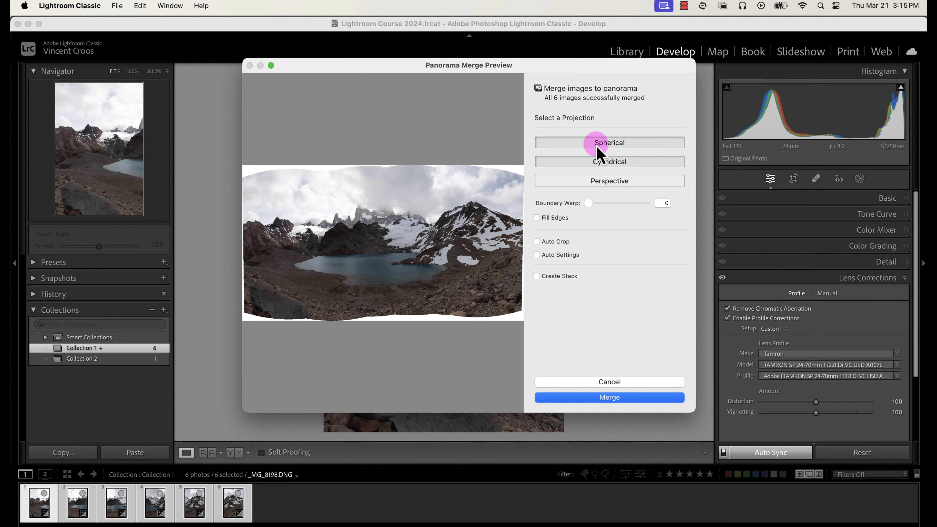
{"action": "left_click", "coordinate": [597, 161]}
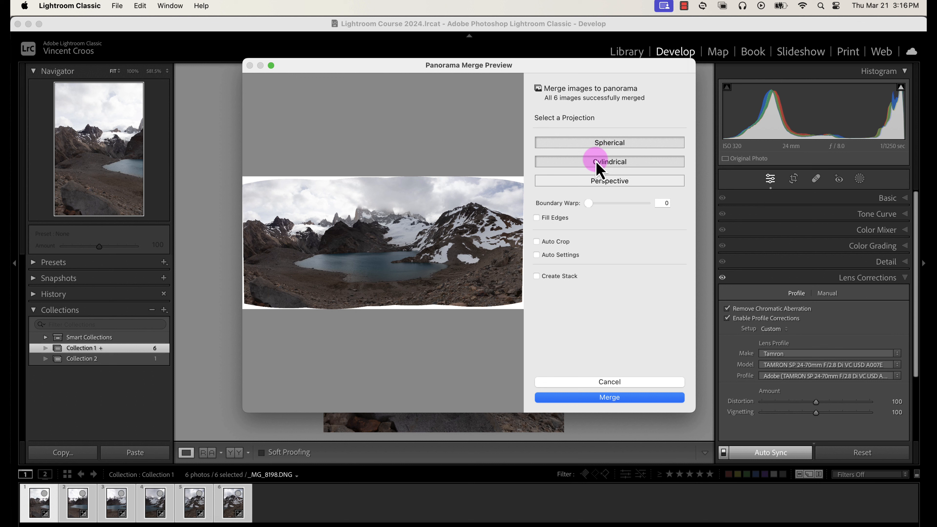
{"action": "left_click", "coordinate": [597, 147]}
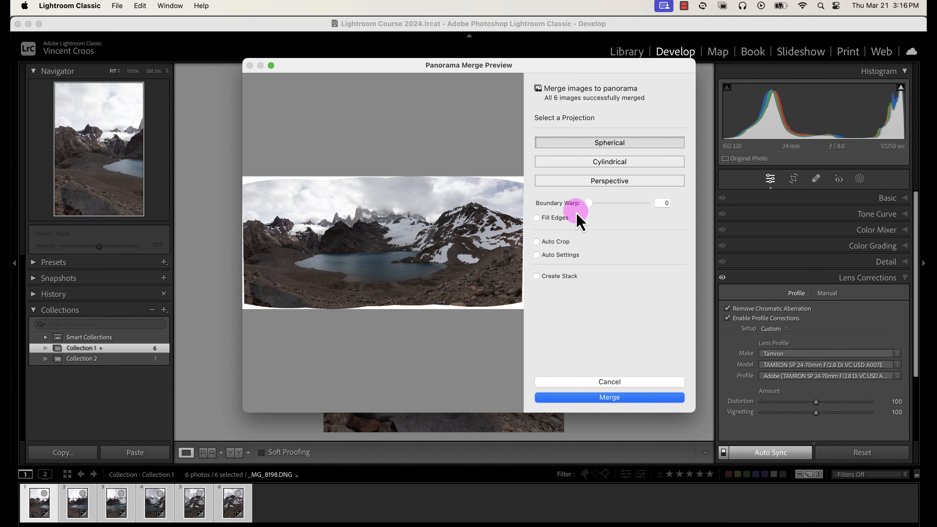
Try Boundary Warp and Auto Crop on the spherical panorama preview, resetting each one
{"action": "left_click_drag", "start_coordinate": [589, 203], "coordinate": [661, 203]}
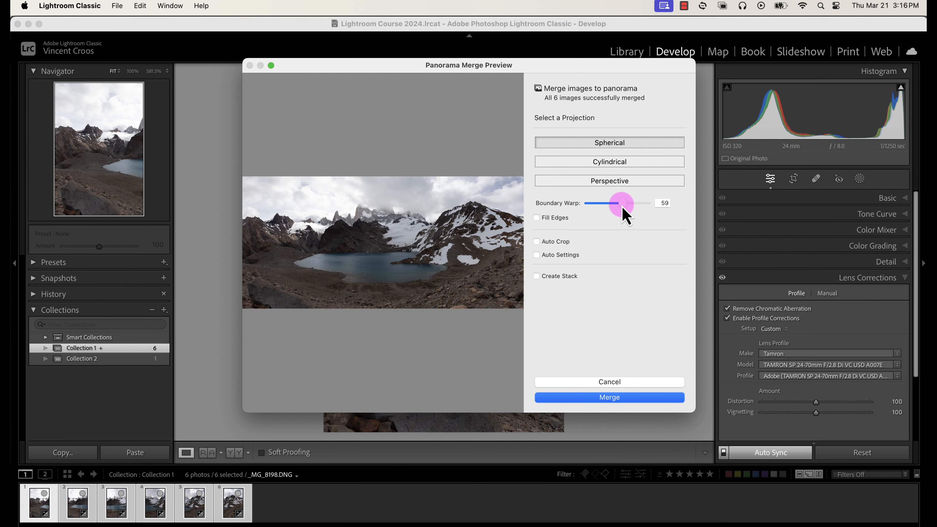
{"action": "left_click_drag", "start_coordinate": [623, 207], "coordinate": [598, 215]}
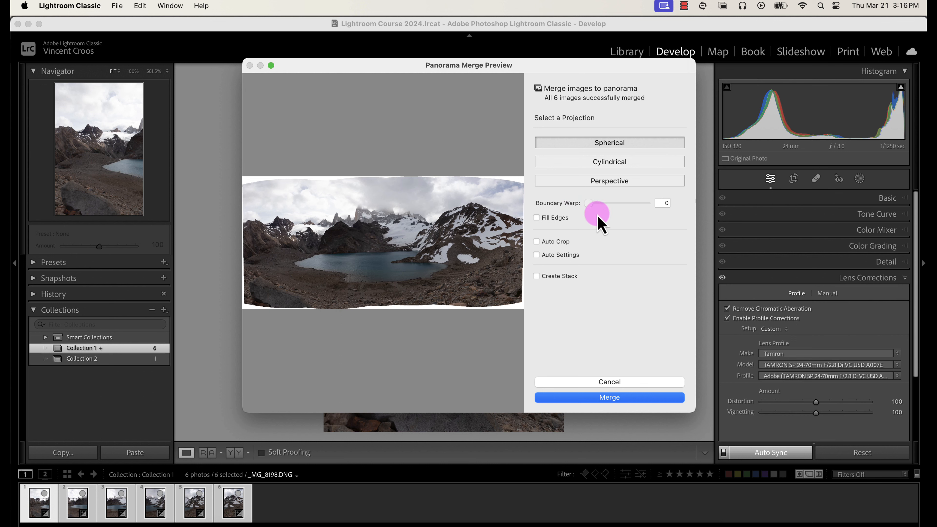
{"action": "left_click", "coordinate": [537, 241]}
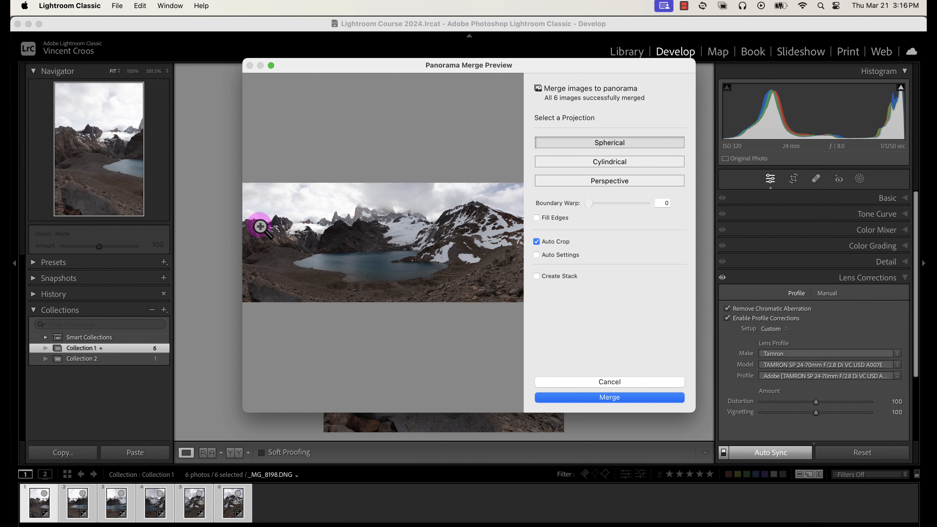
{"action": "left_click", "coordinate": [553, 243]}
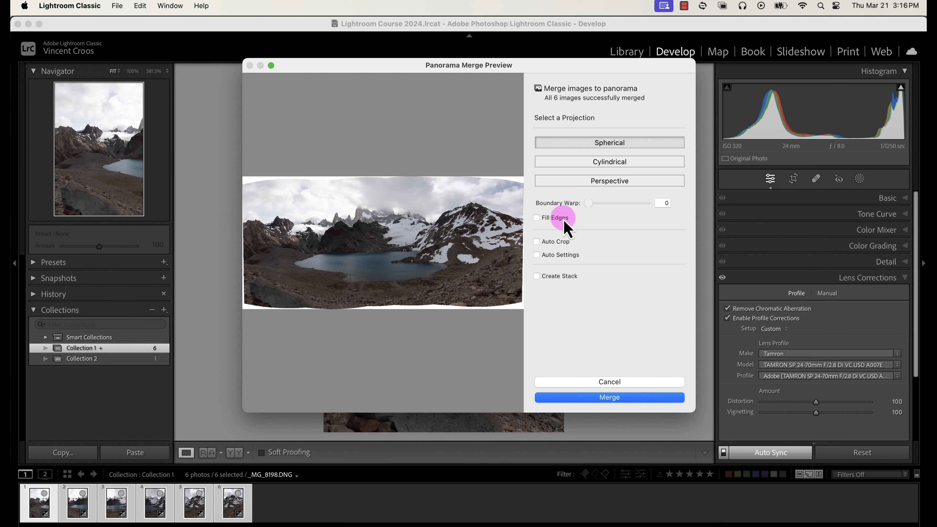
Merge the panorama with Fill Edges on and Auto Settings off
{"action": "left_click", "coordinate": [537, 219]}
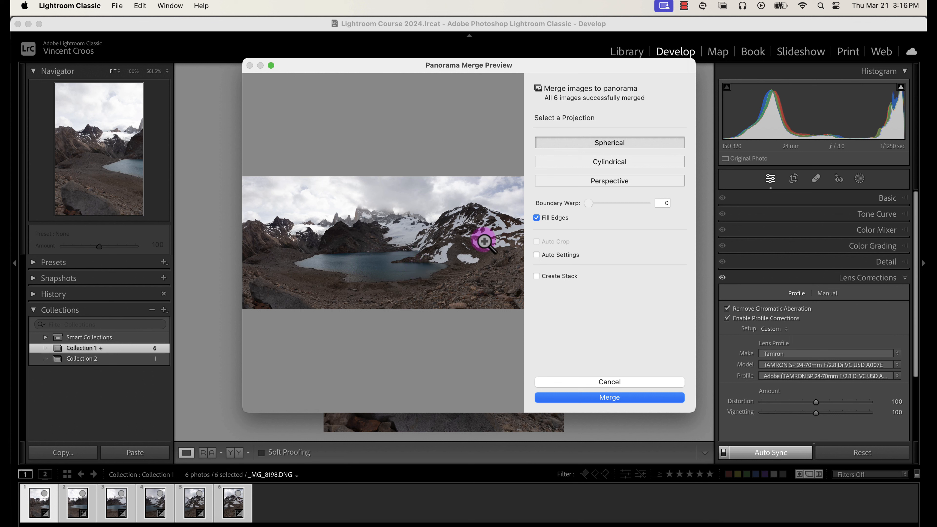
{"action": "left_click", "coordinate": [537, 256]}
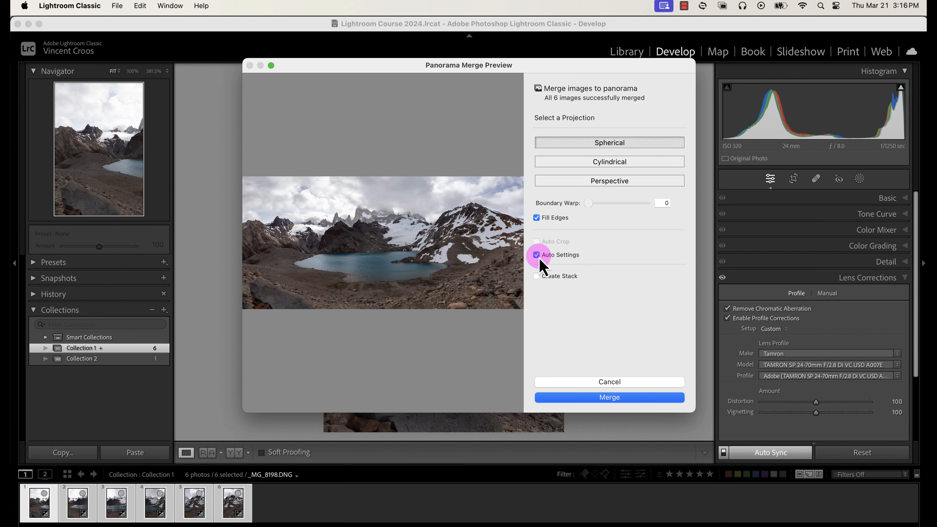
{"action": "left_click", "coordinate": [537, 256]}
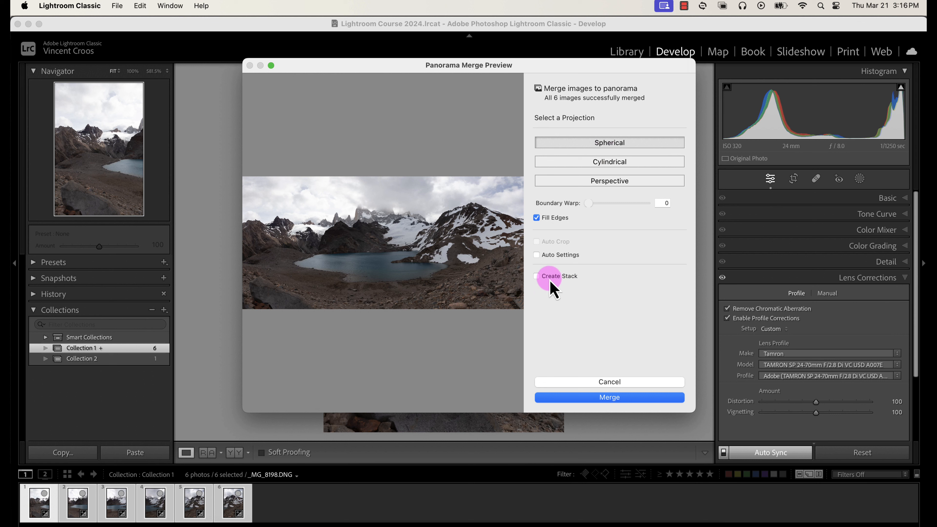
{"action": "left_click", "coordinate": [632, 398]}
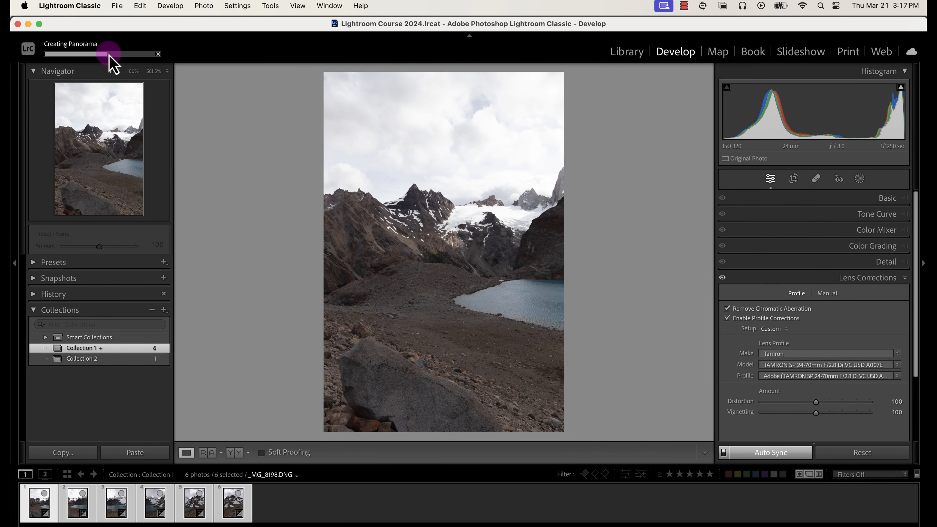
Set the merged panorama's Texture to +12, Clarity to +12, Dehaze to +15, Vibrance to +30 and Saturation to +26
{"action": "left_click", "coordinate": [269, 502]}
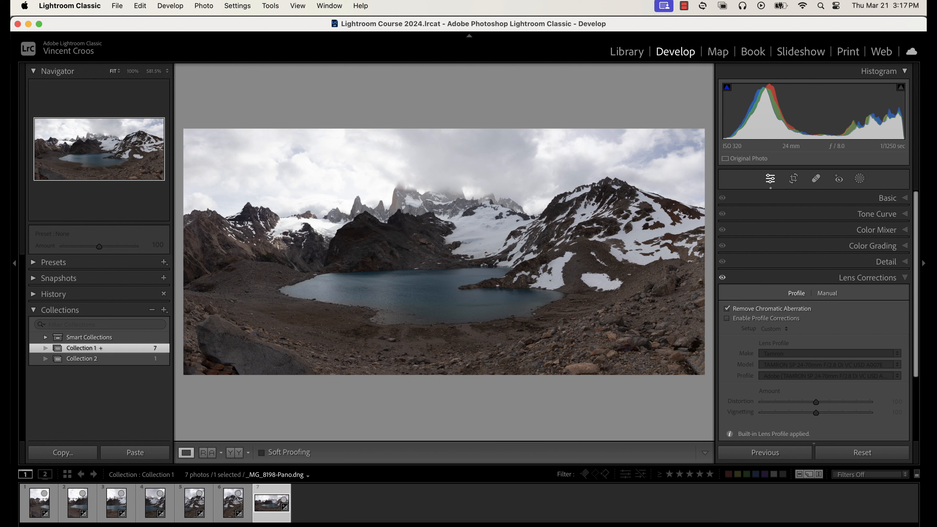
{"action": "left_click", "coordinate": [897, 203]}
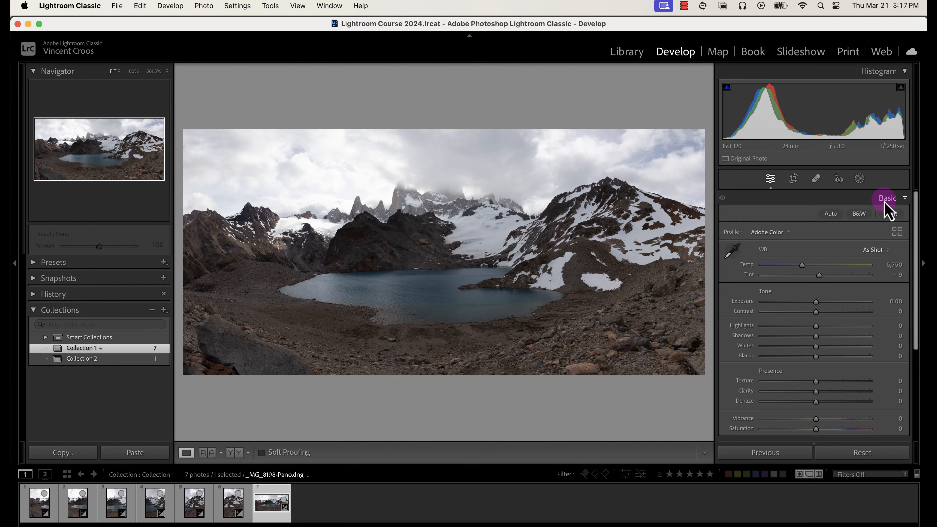
{"action": "scroll", "coordinate": [919, 284], "scroll_direction": "down", "scroll_amount": 3}
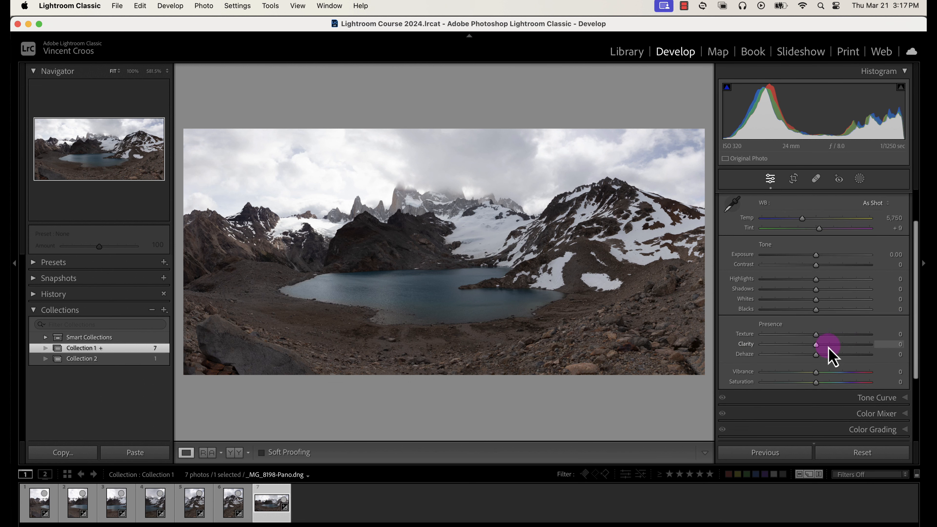
{"action": "left_click", "coordinate": [823, 334]}
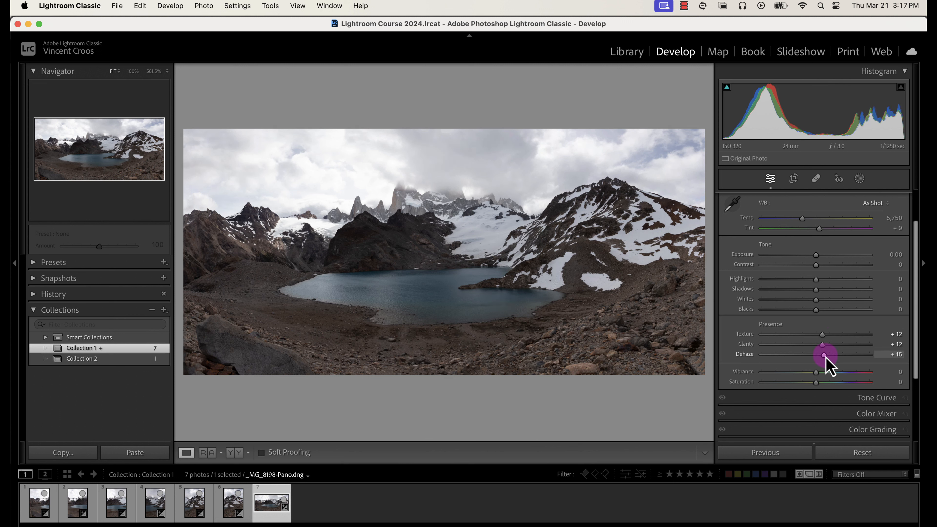
{"action": "left_click_drag", "start_coordinate": [825, 373], "coordinate": [830, 383]}
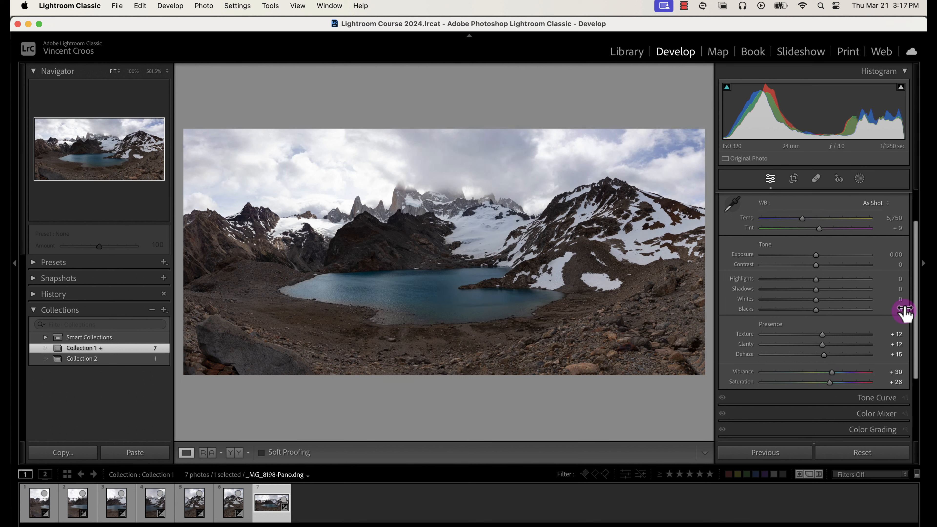
{"action": "left_click_drag", "start_coordinate": [914, 331], "coordinate": [914, 415]}
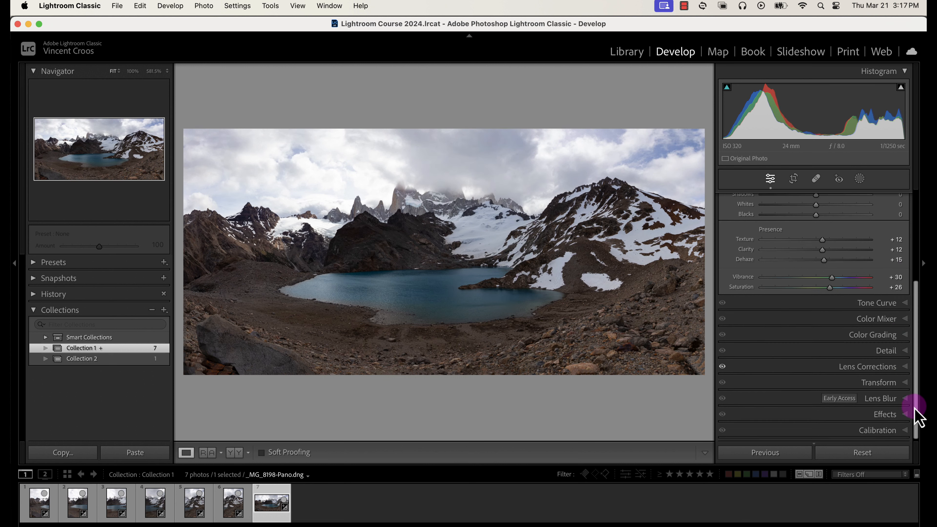
In the Color Mixer, set the panorama's Blue Saturation to +23 and Aqua Saturation to +44
{"action": "left_click", "coordinate": [903, 319]}
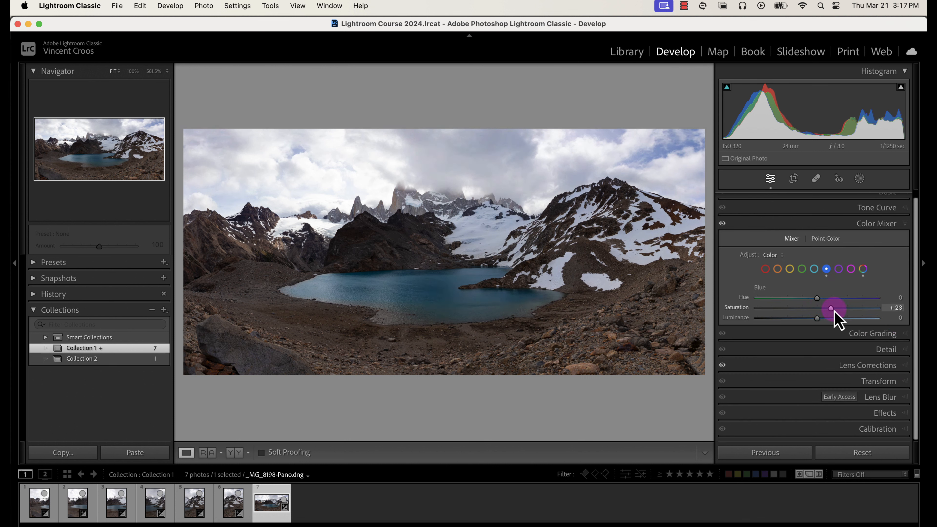
{"action": "left_click", "coordinate": [815, 269]}
{"action": "left_click_drag", "start_coordinate": [829, 317], "coordinate": [844, 319]}
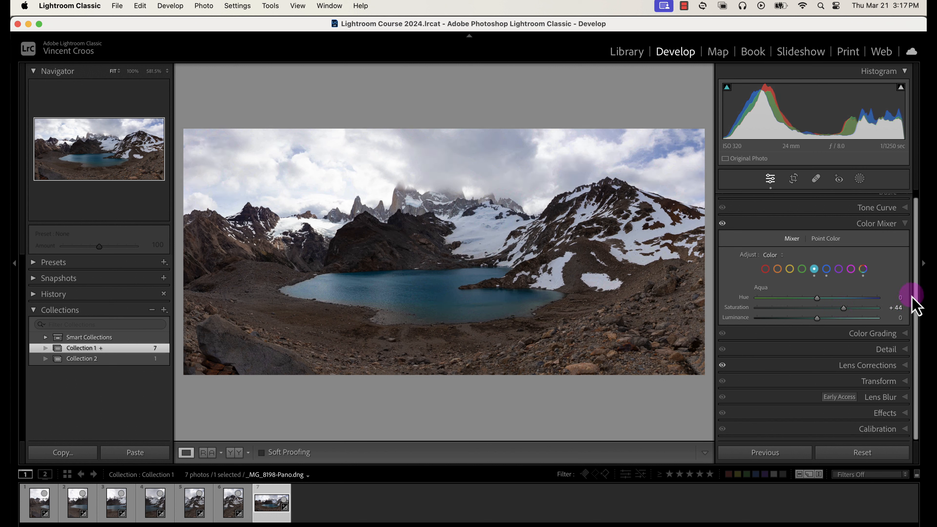
Brighten the panorama's midtones by adding a Tone Curve point at Input 119, Output 137
{"action": "left_click_drag", "start_coordinate": [913, 239], "coordinate": [915, 224]}
{"action": "left_click", "coordinate": [886, 212]}
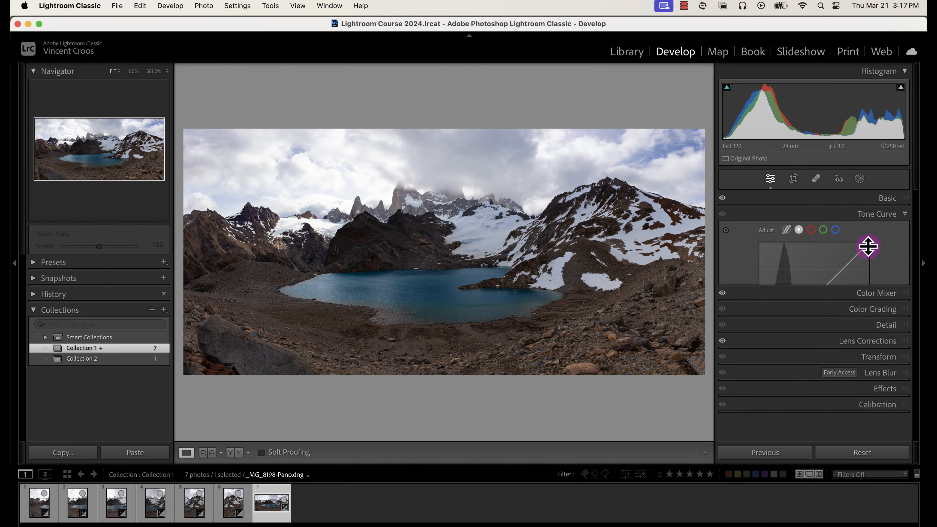
{"action": "left_click_drag", "start_coordinate": [810, 295], "coordinate": [809, 294]}
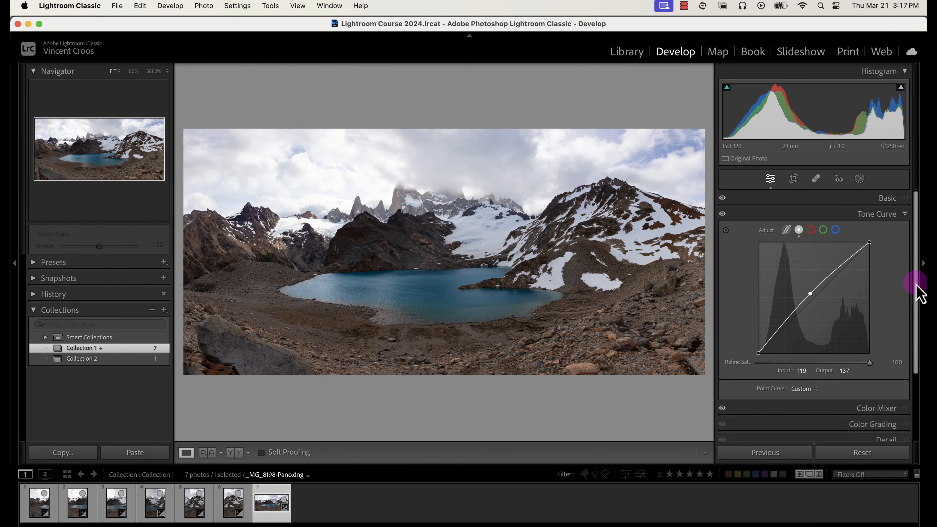
Apply a Highlight Priority post-crop vignette with Amount -36, Midpoint 54 and Feather 73
{"action": "left_click_drag", "start_coordinate": [916, 293], "coordinate": [921, 391]}
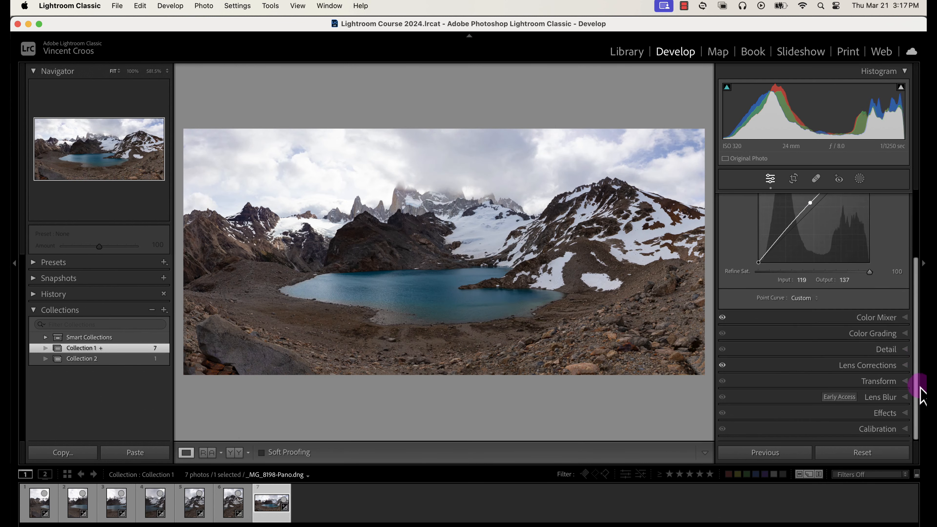
{"action": "left_click", "coordinate": [910, 414]}
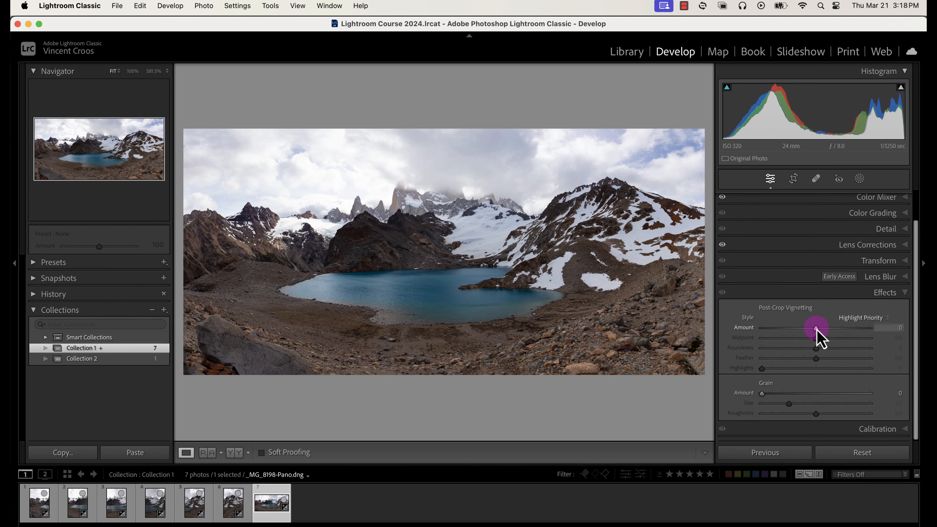
{"action": "left_click_drag", "start_coordinate": [816, 328], "coordinate": [797, 329]}
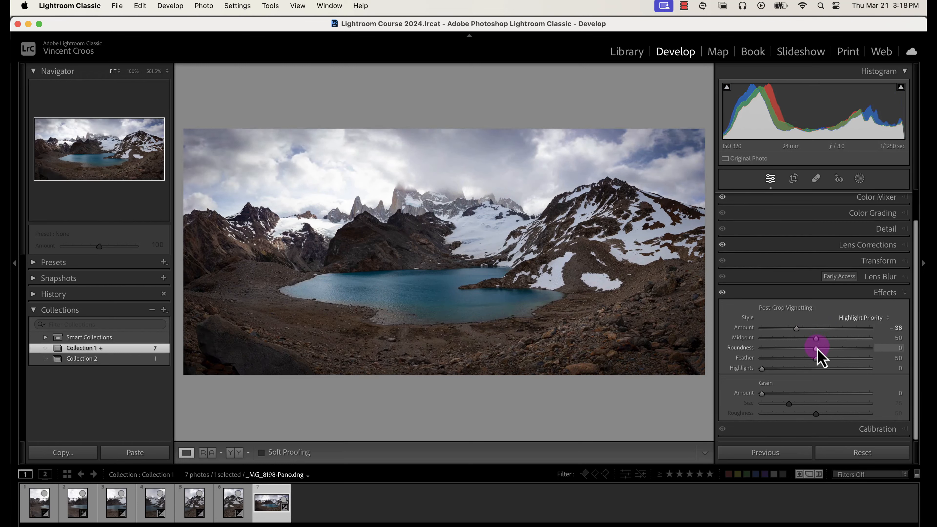
{"action": "left_click_drag", "start_coordinate": [817, 360], "coordinate": [841, 369]}
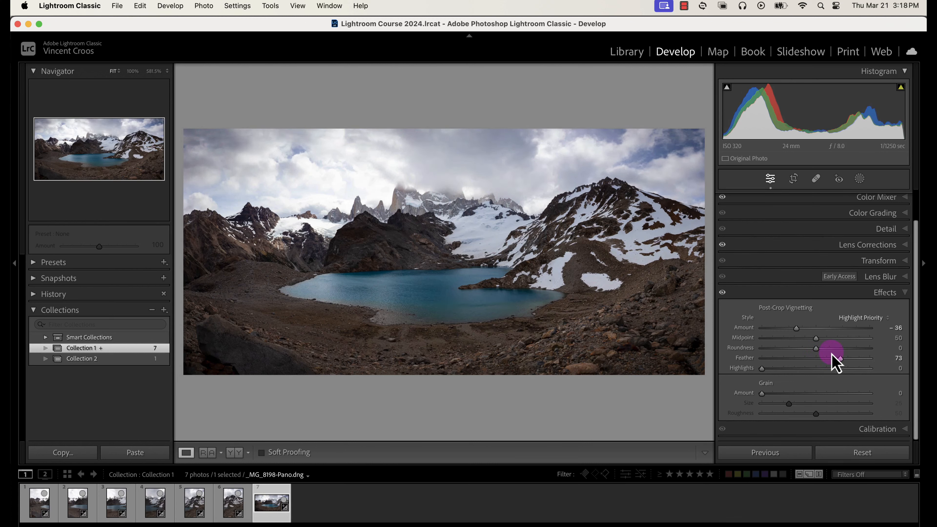
{"action": "mouse_move", "coordinate": [817, 339]}
{"action": "left_mouse_down"}
{"action": "mouse_move", "coordinate": [862, 340]}
{"action": "mouse_move", "coordinate": [820, 339]}
{"action": "left_mouse_up"}
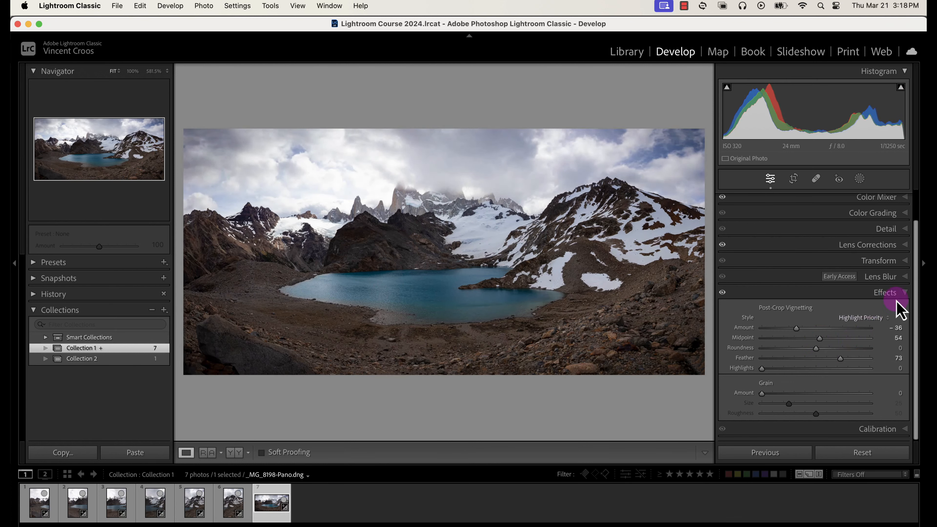
Review the six source photos against the edited panorama, ending with the panorama selected
{"action": "left_click_drag", "start_coordinate": [915, 294], "coordinate": [914, 241]}
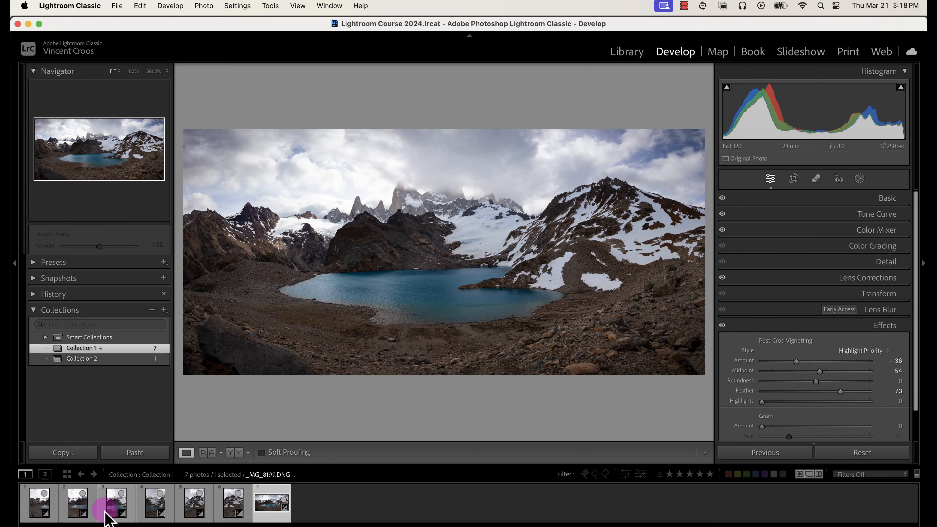
{"action": "left_click", "coordinate": [231, 505]}
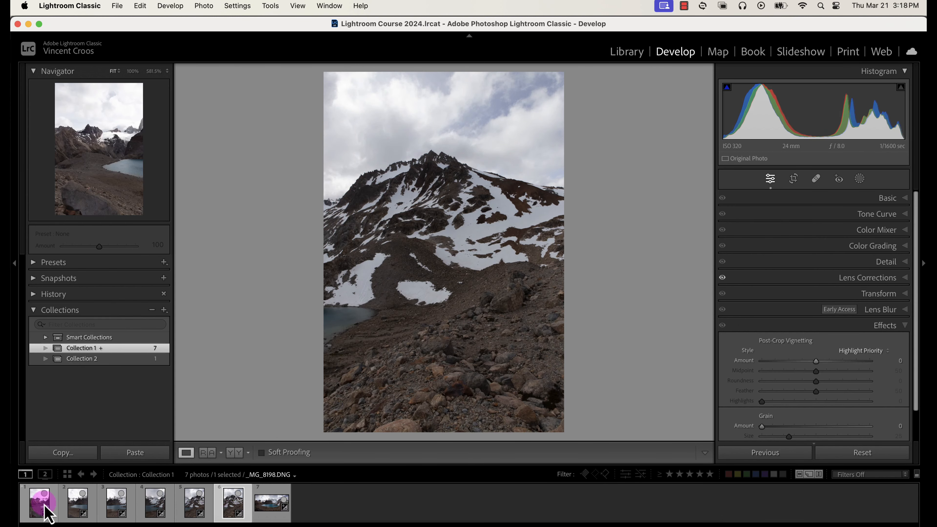
{"action": "left_click", "coordinate": [51, 510], "text": "shift"}
{"action": "left_click", "coordinate": [272, 503]}
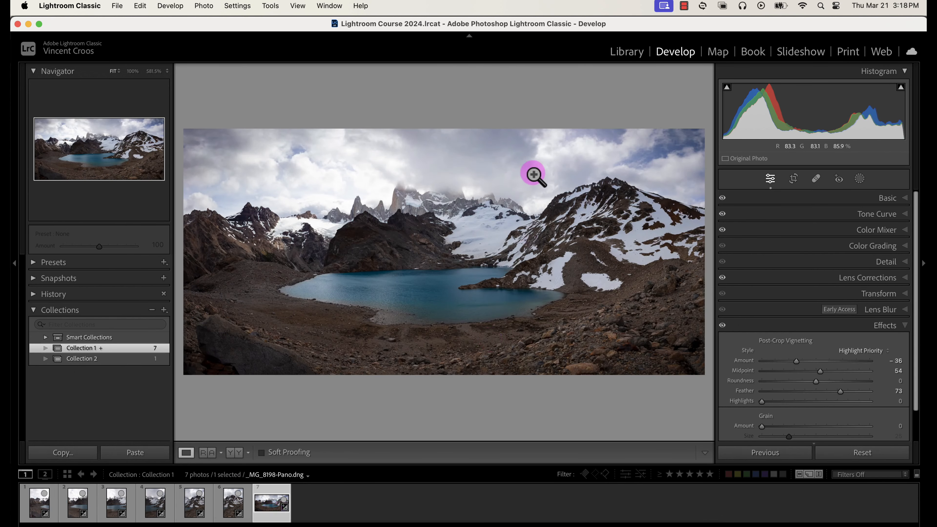